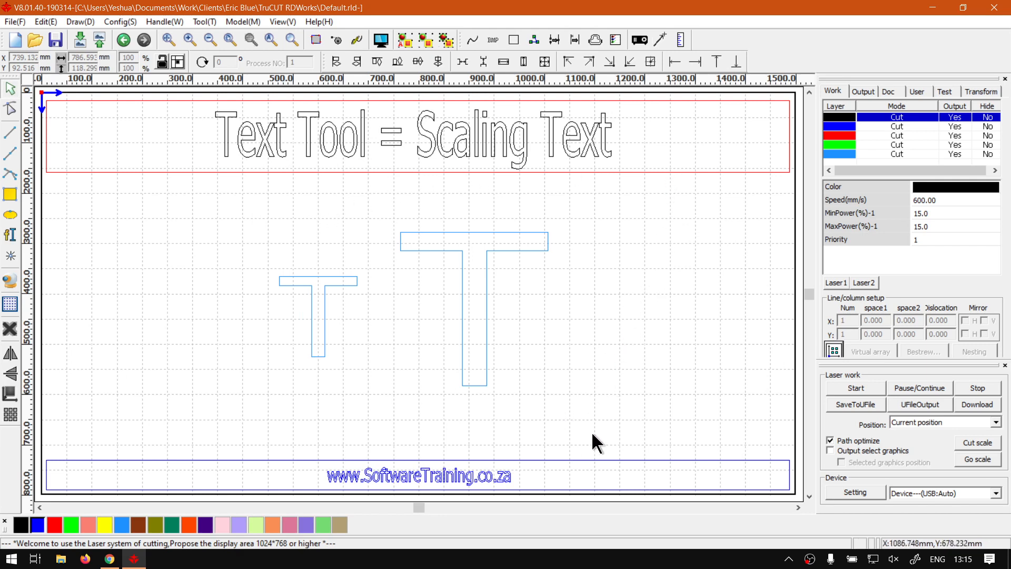
Step: Delete the two T shapes from the canvas
mouse_move(634, 432)
left_mouse_down()
mouse_move(321, 270)
mouse_move(245, 217)
left_mouse_up()
key("Delete")
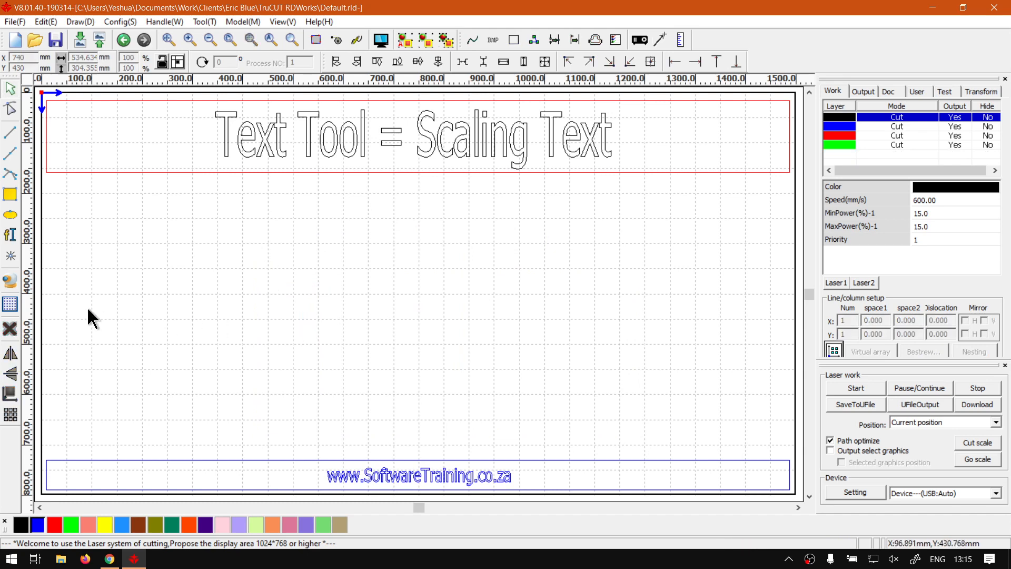
Step: Add a new 'Test Scale' text, 200 mm high, onto the canvas
left_click(14, 236)
left_click(420, 305)
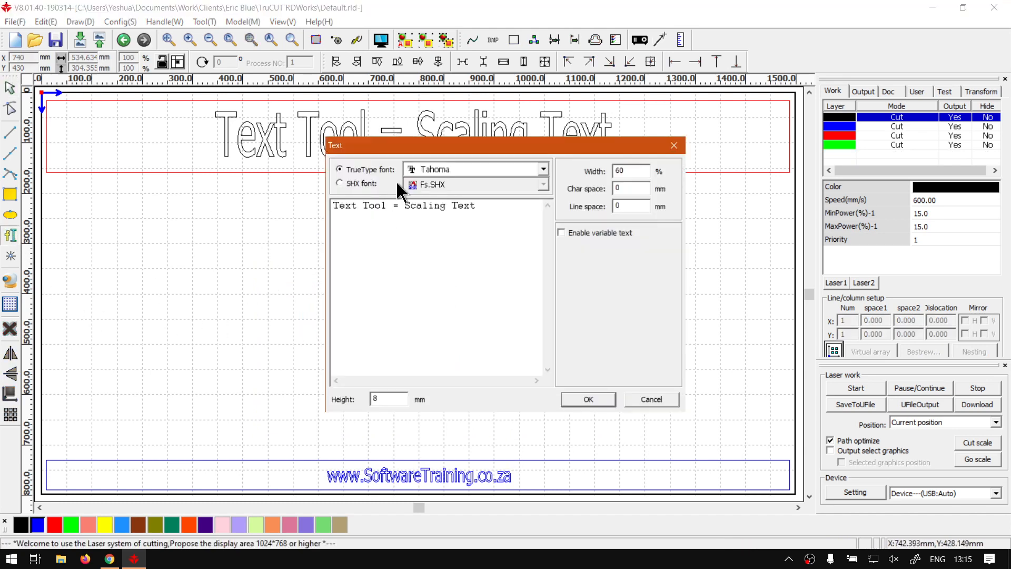
left_click_drag(487, 206, 293, 196)
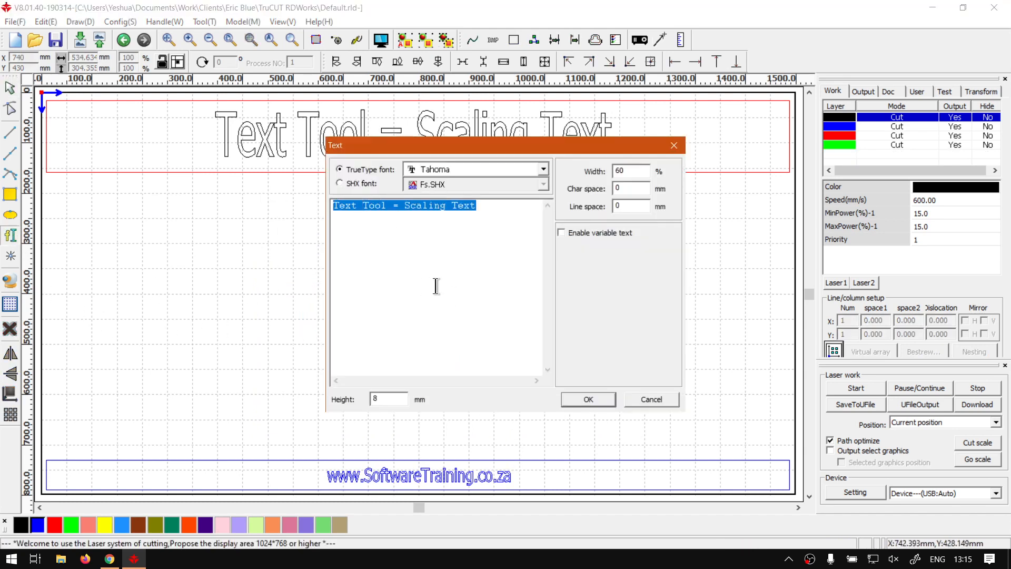
type("Test")
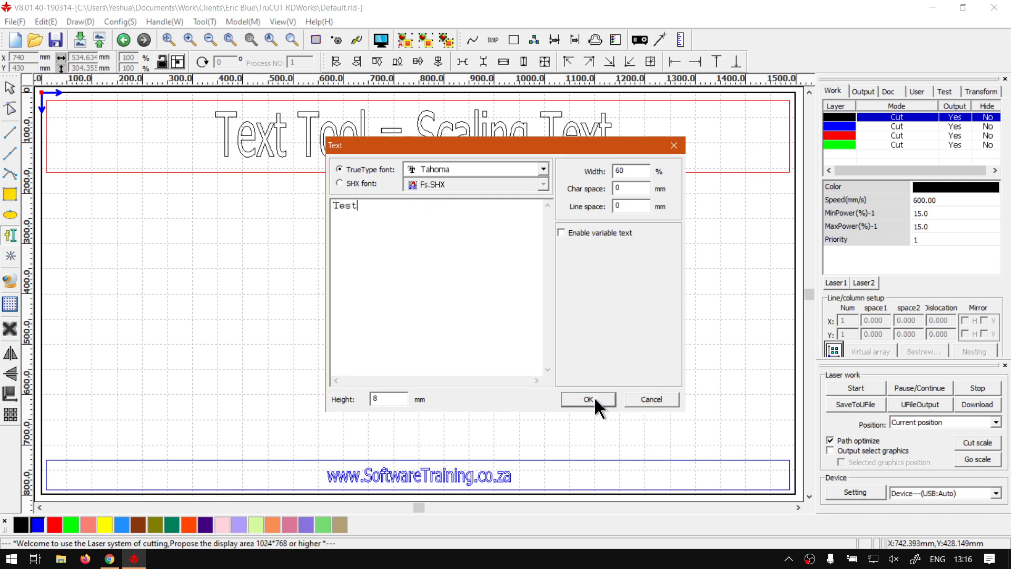
type(" Scale")
left_click(386, 399)
left_click_drag(396, 399, 361, 401)
type("200")
left_click(399, 358)
left_click(593, 402)
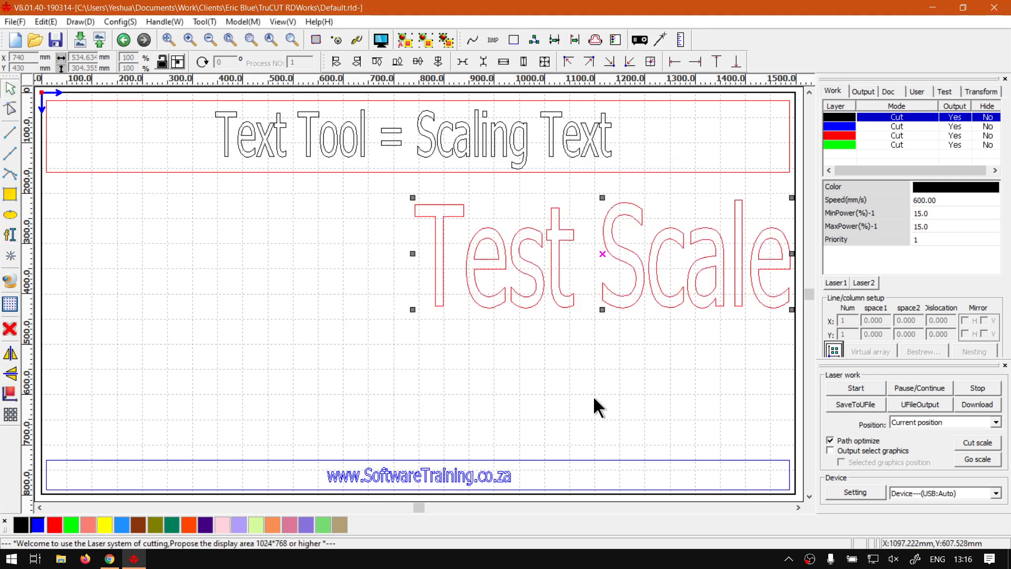
Step: Move the Test Scale text left to centre it beneath the heading, leaving its text properties unchanged
left_click(589, 273)
left_click(552, 291)
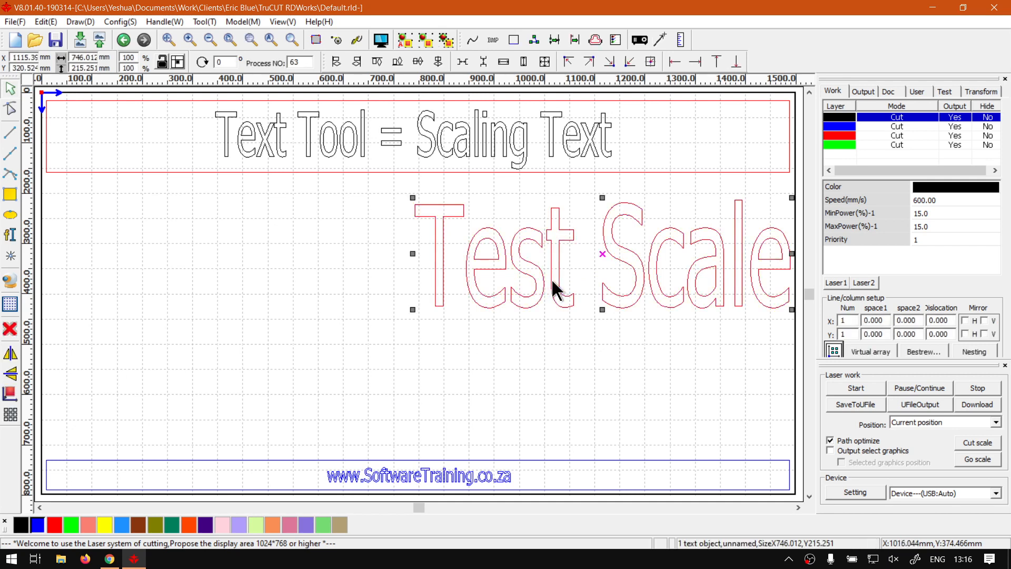
left_click_drag(551, 291, 356, 278)
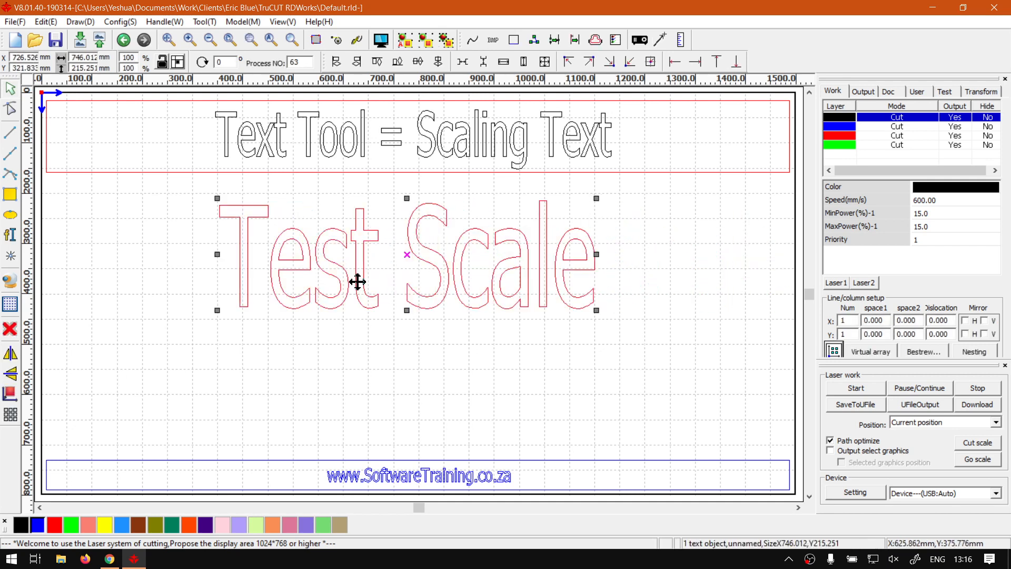
left_click_drag(455, 286, 460, 293)
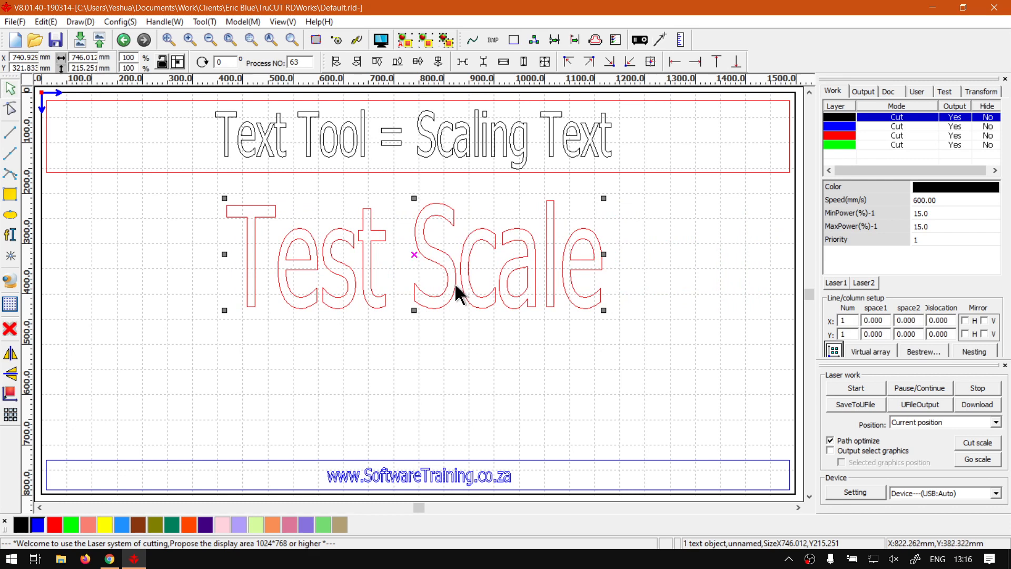
double_click(454, 284)
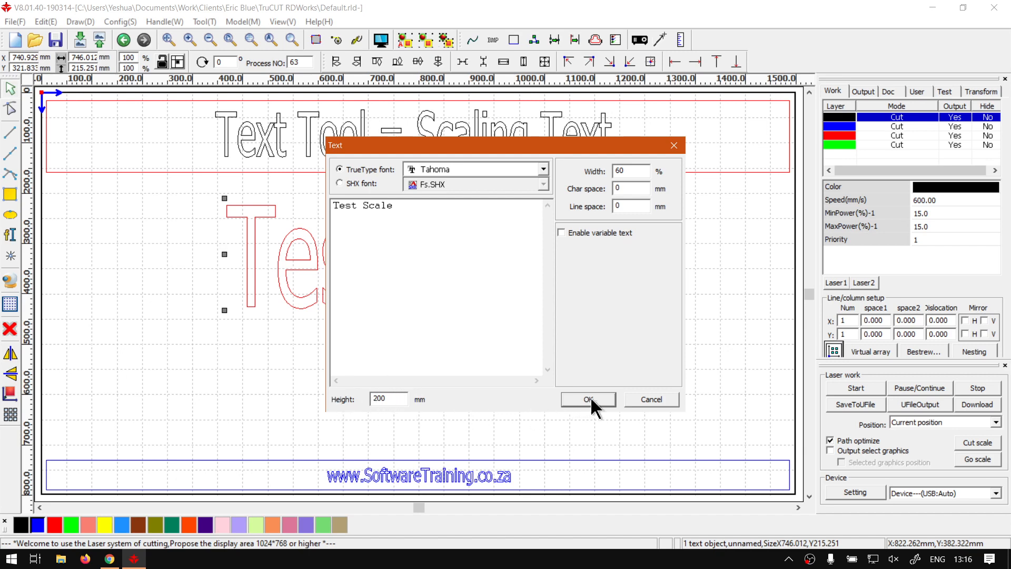
left_click(664, 400)
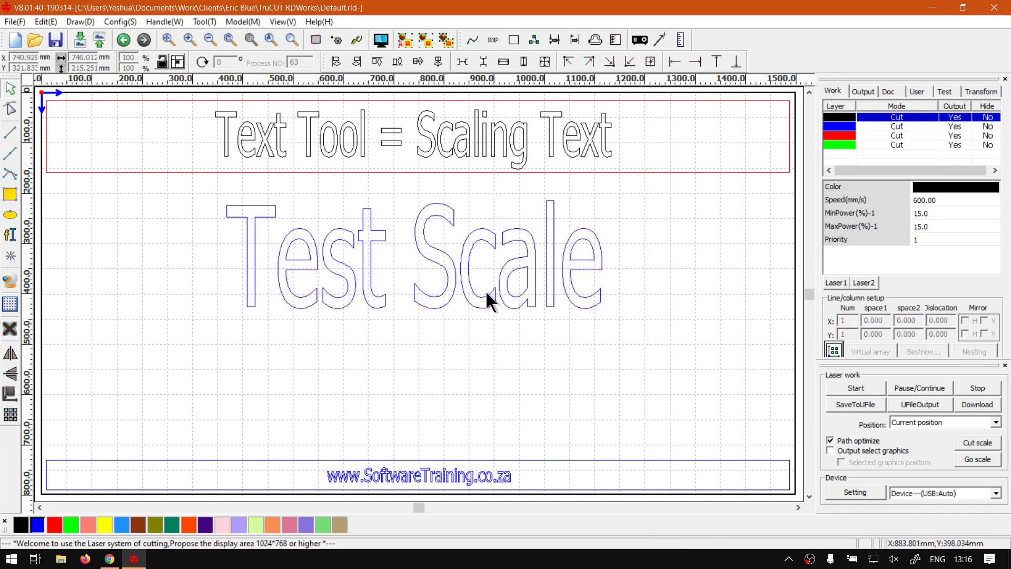
Step: Copy Test Scale below the original and shrink the copy with a corner handle
left_click_drag(485, 293, 487, 401)
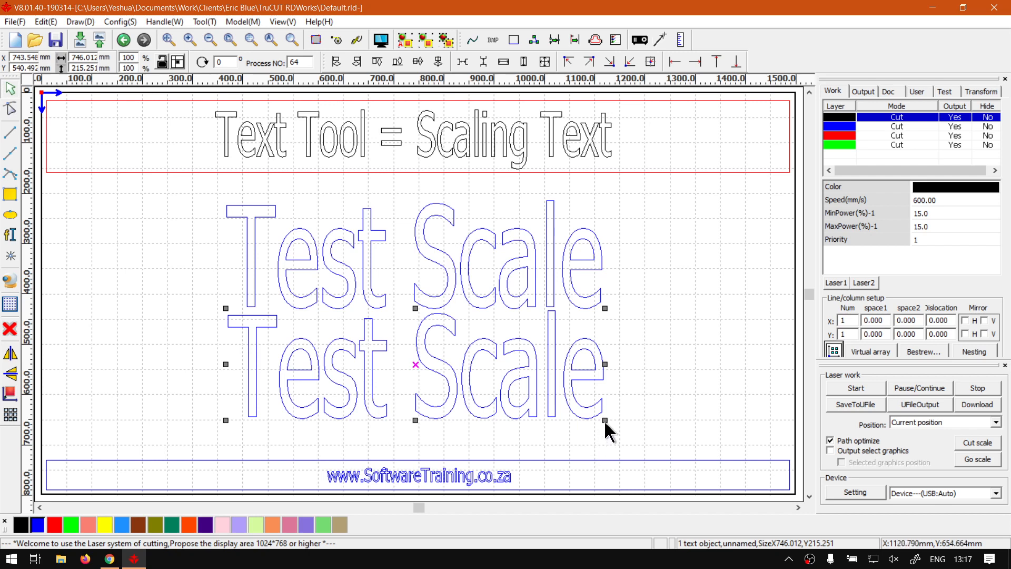
left_click_drag(605, 420, 474, 377)
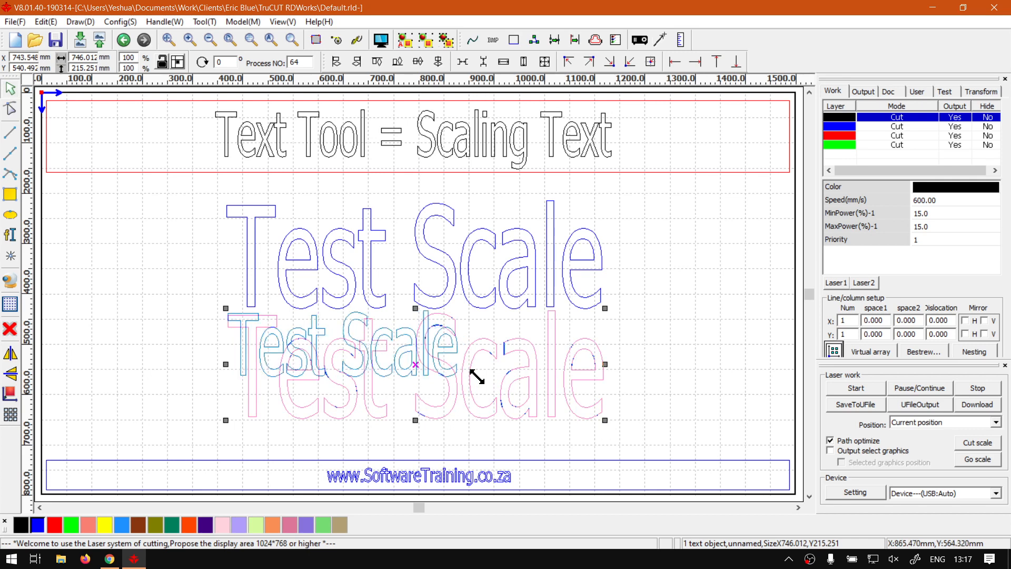
left_click_drag(476, 377, 474, 378)
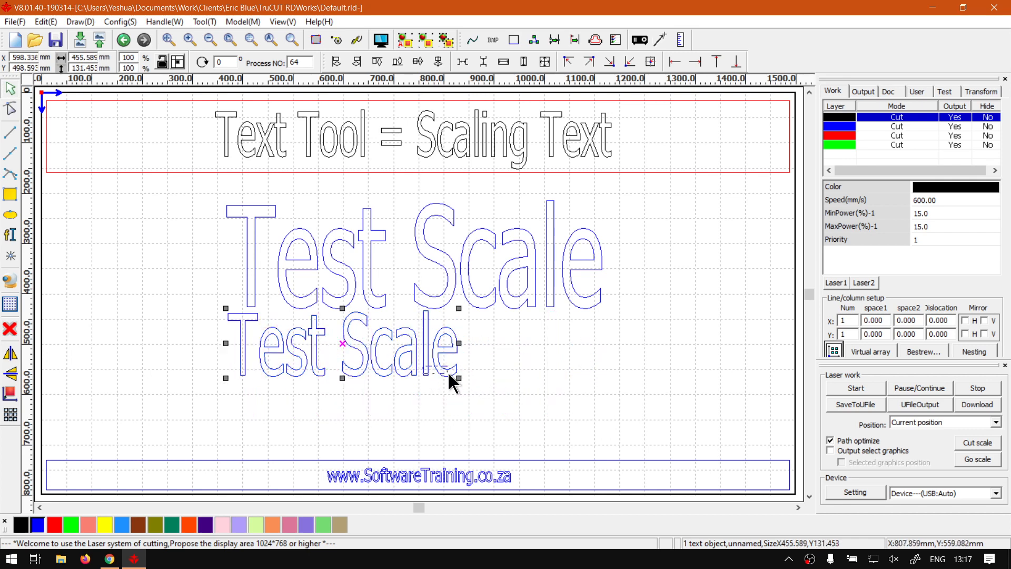
left_click(456, 383)
Step: Centre the smaller text under the large title and drop a same-size copy below it
left_click(442, 368)
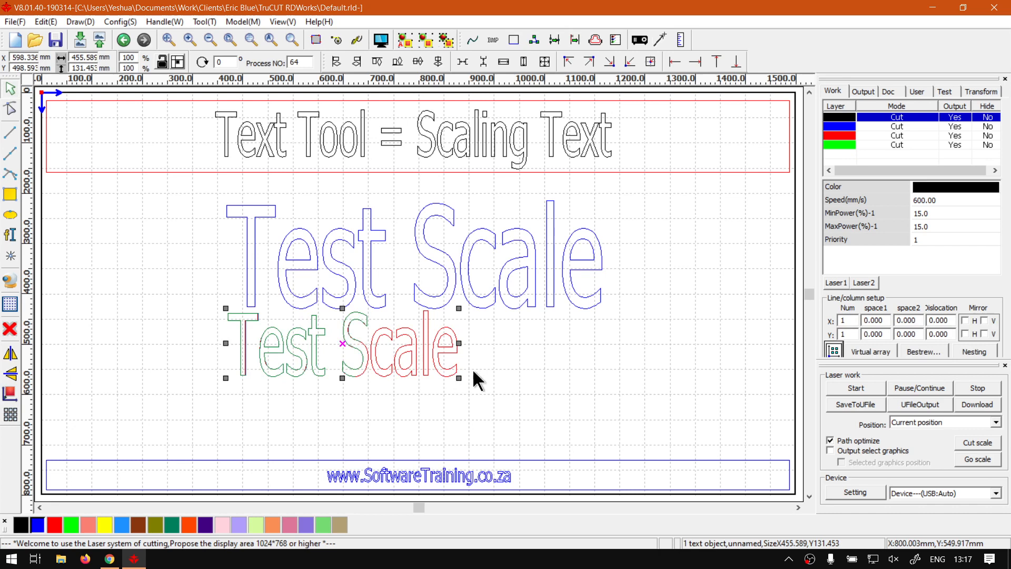
left_click_drag(503, 369, 507, 382)
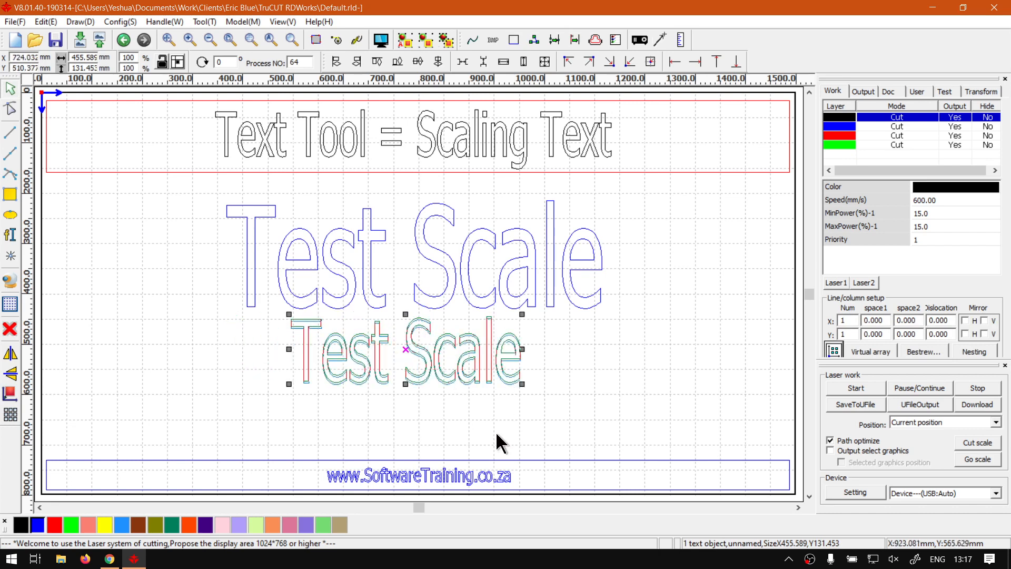
mouse_move(506, 381)
left_mouse_down()
mouse_move(500, 442)
mouse_move(517, 454)
left_mouse_up()
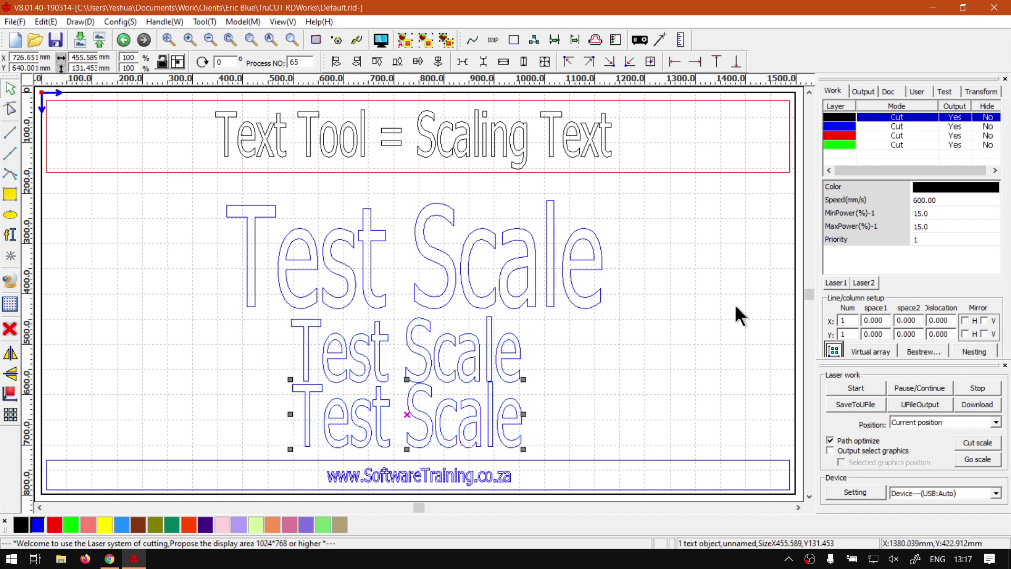
Step: Scale the bottom Test Scale copy to 50% horizontal and vertical ratio via Transform
left_click(980, 92)
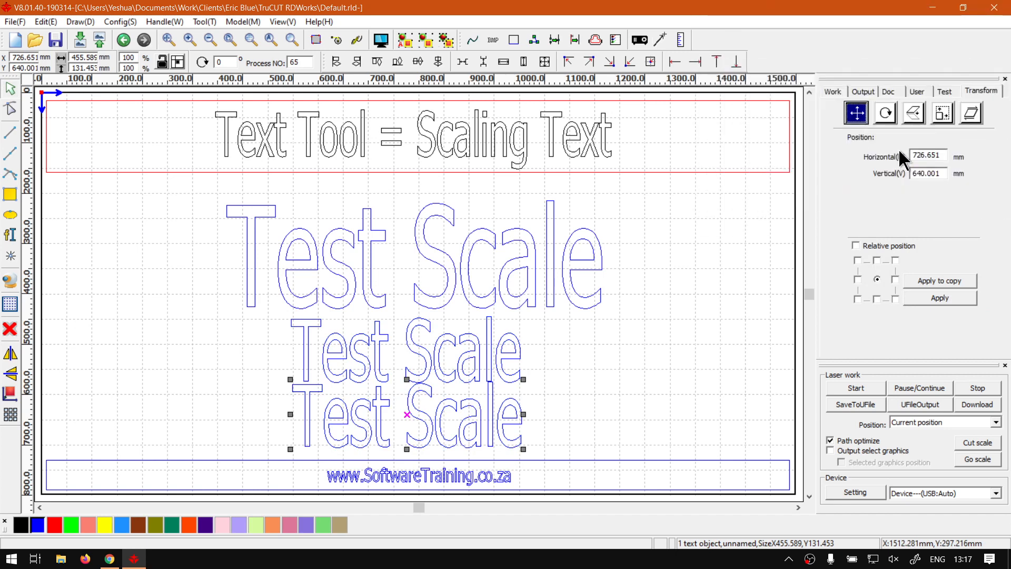
left_click(943, 114)
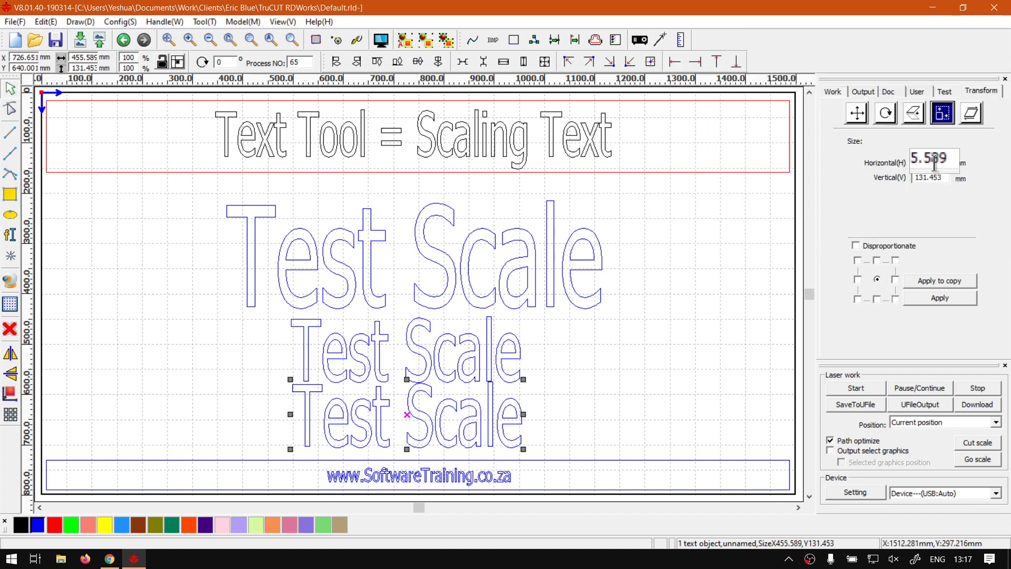
left_click(913, 114)
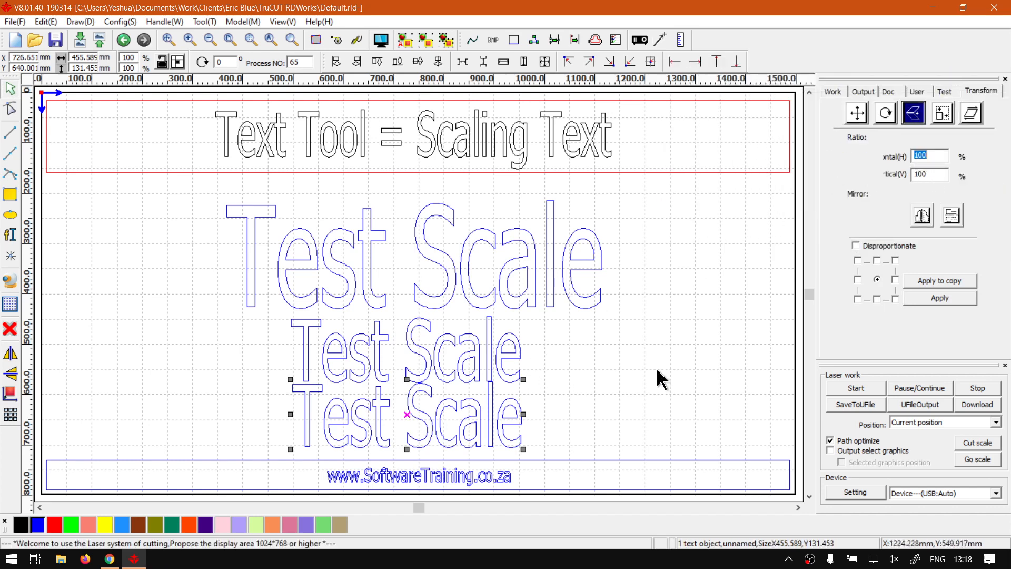
left_click(935, 155)
left_click_drag(935, 156, 897, 155)
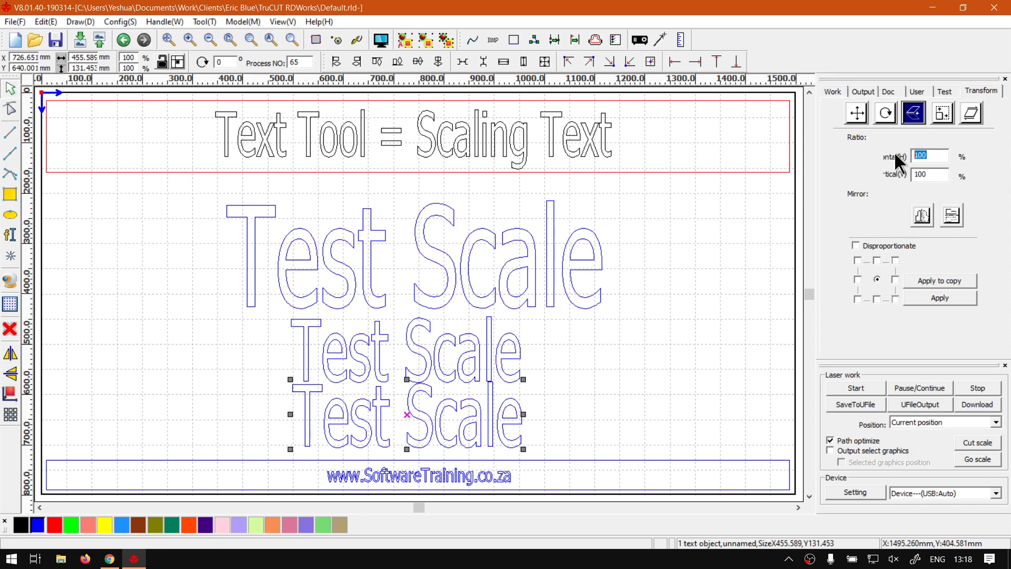
type("50")
left_click(929, 175)
left_click(941, 297)
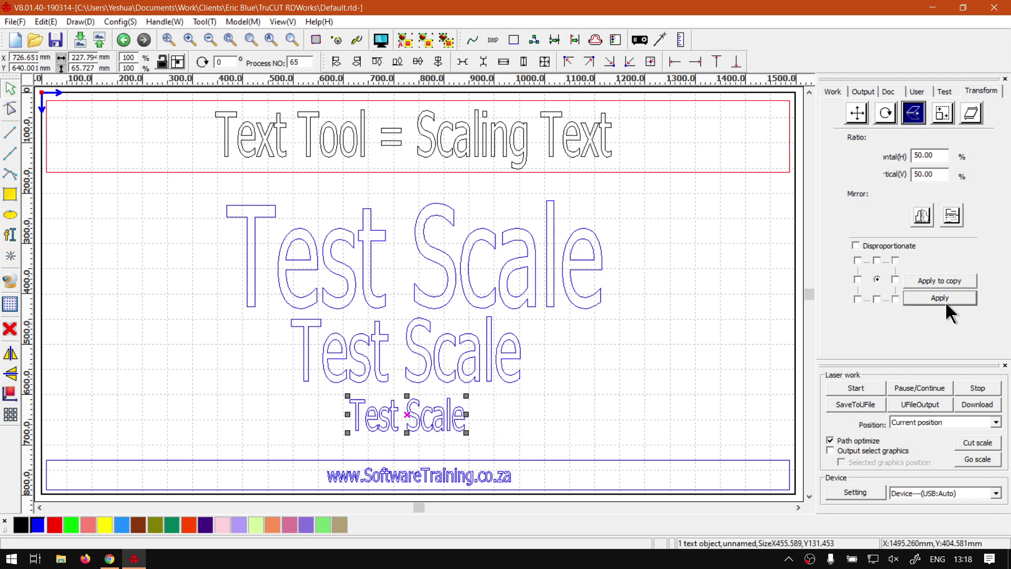
left_click(507, 425)
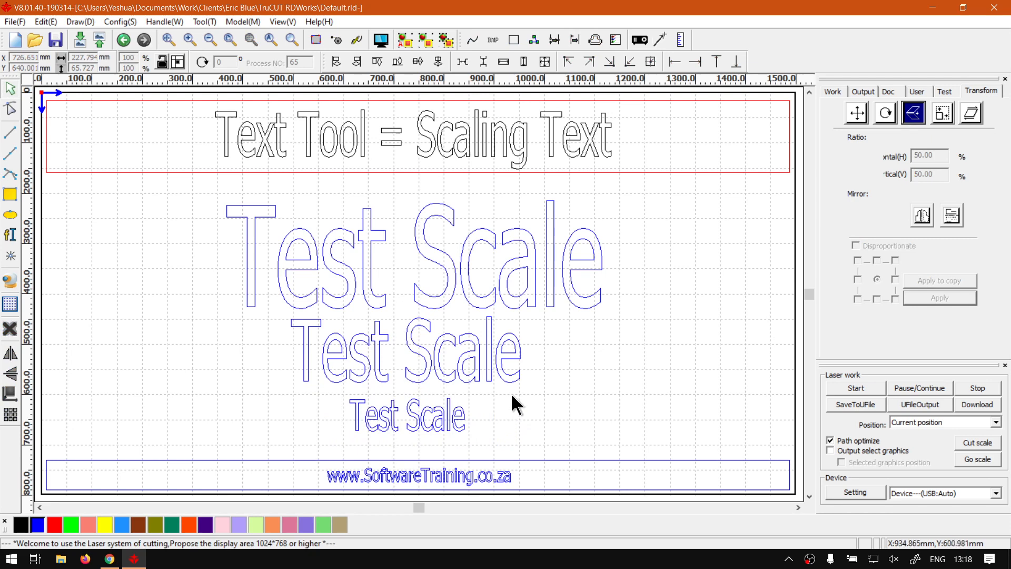
left_click(553, 307)
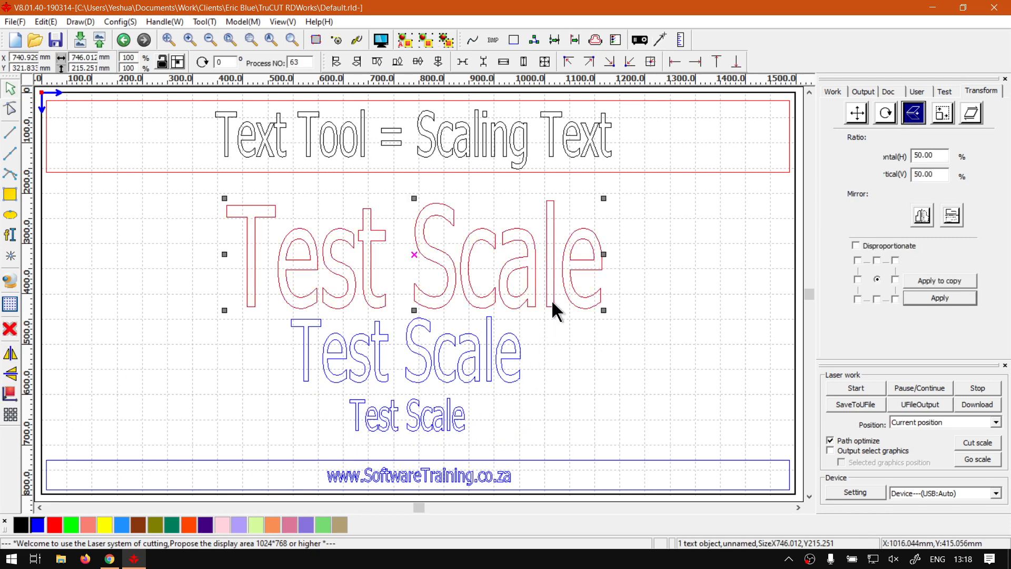
double_click(553, 307)
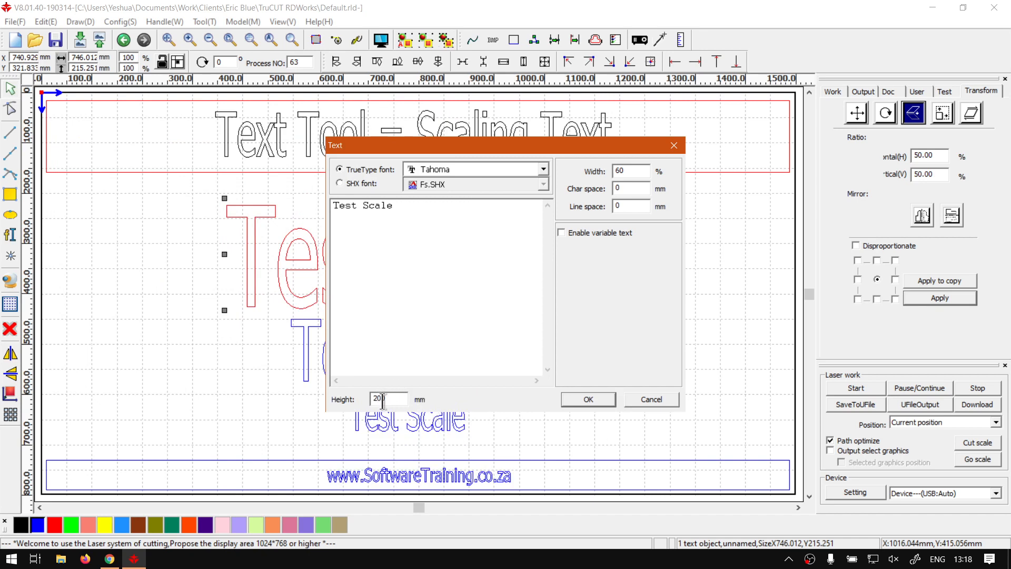
left_click(589, 399)
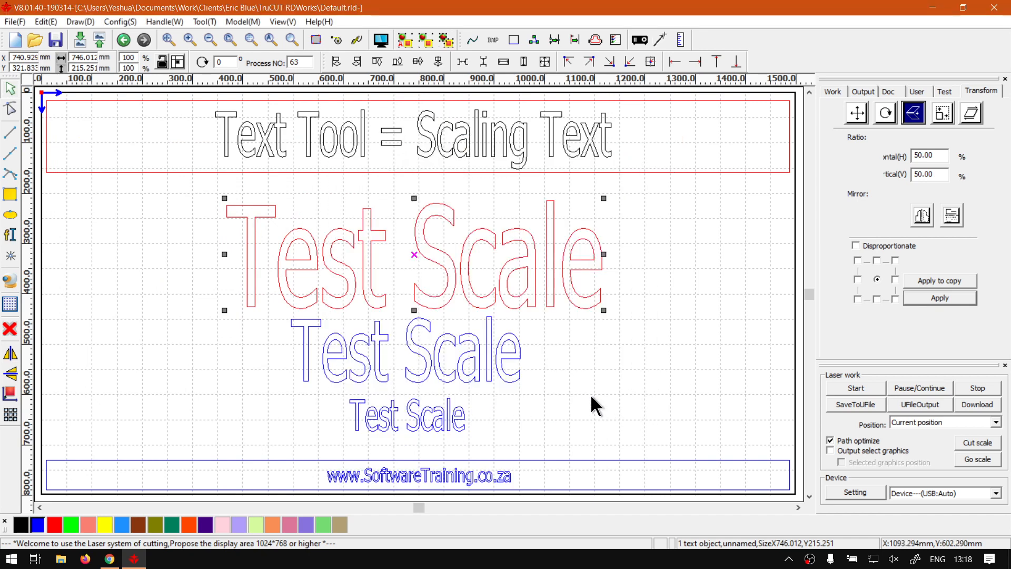
left_click(474, 366)
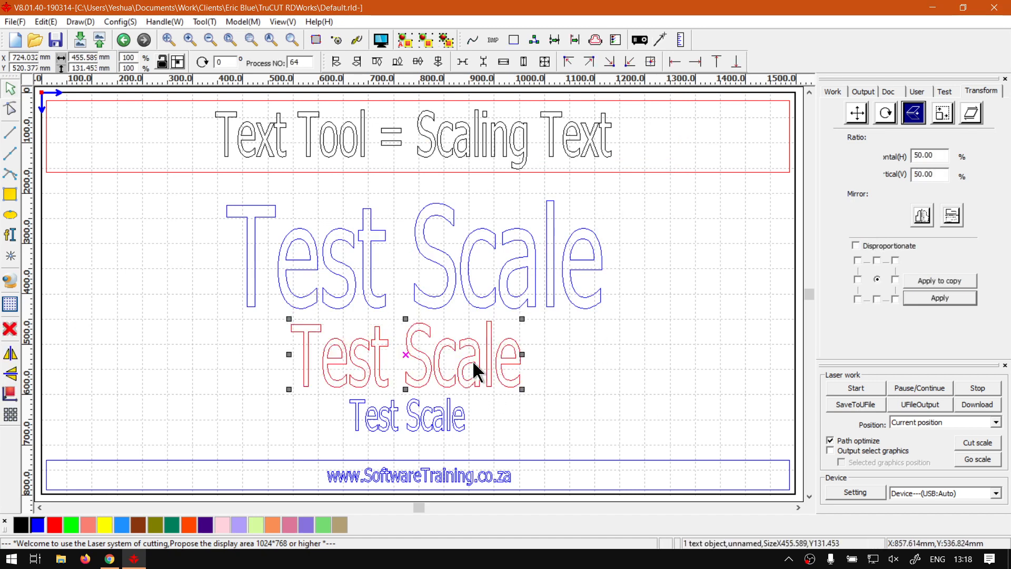
left_click(581, 376)
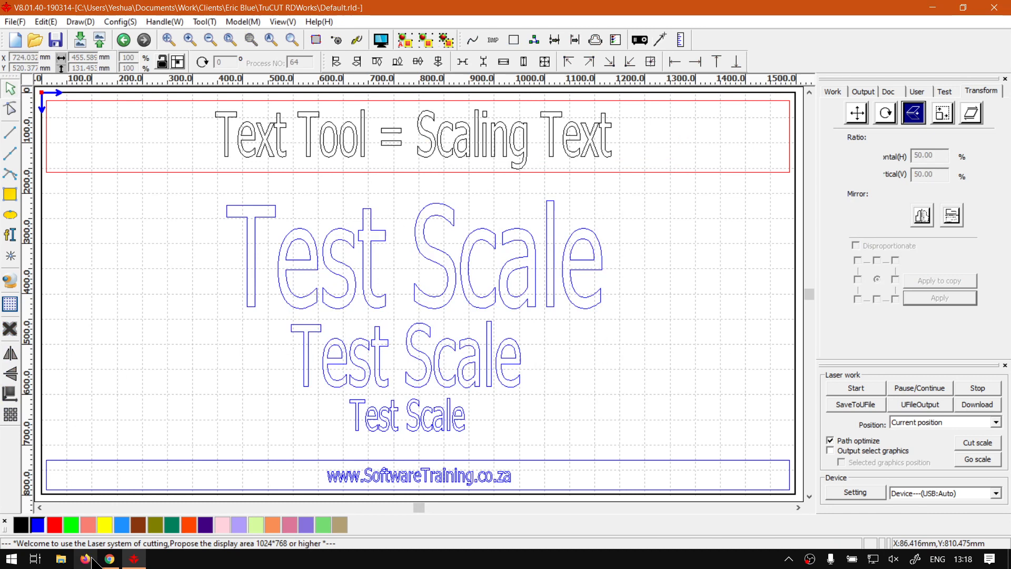
Step: Switch to Chrome showing the softwaretraining.co.za home page
left_click(110, 560)
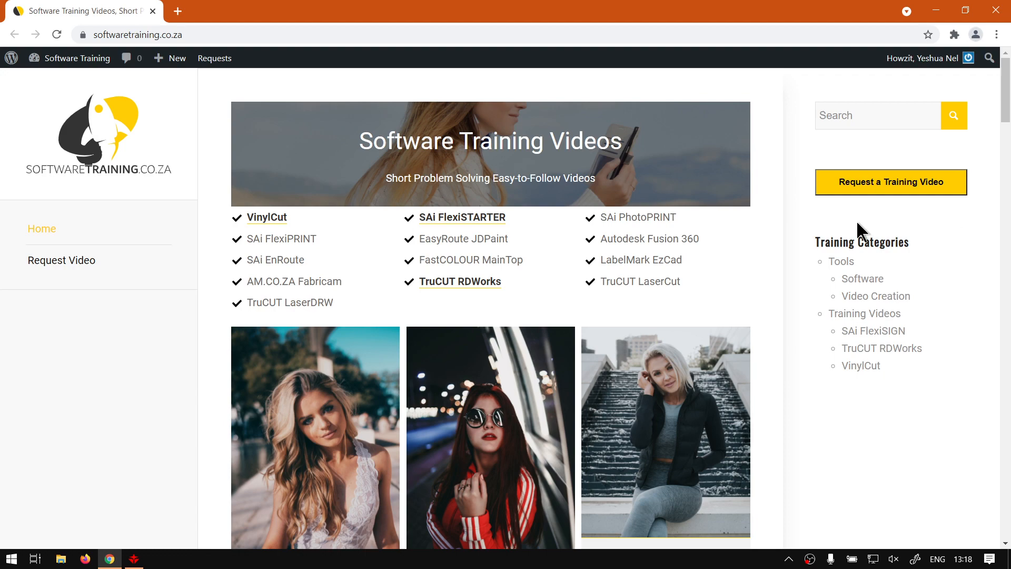
scroll(701, 294, "down", 8)
scroll(707, 300, "down", 2)
scroll(706, 300, "up", 10)
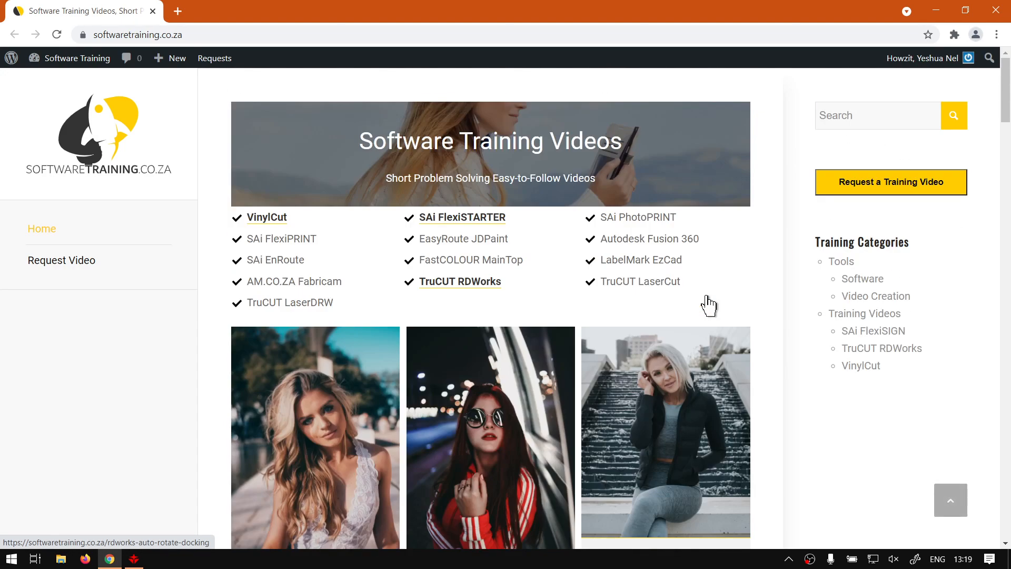